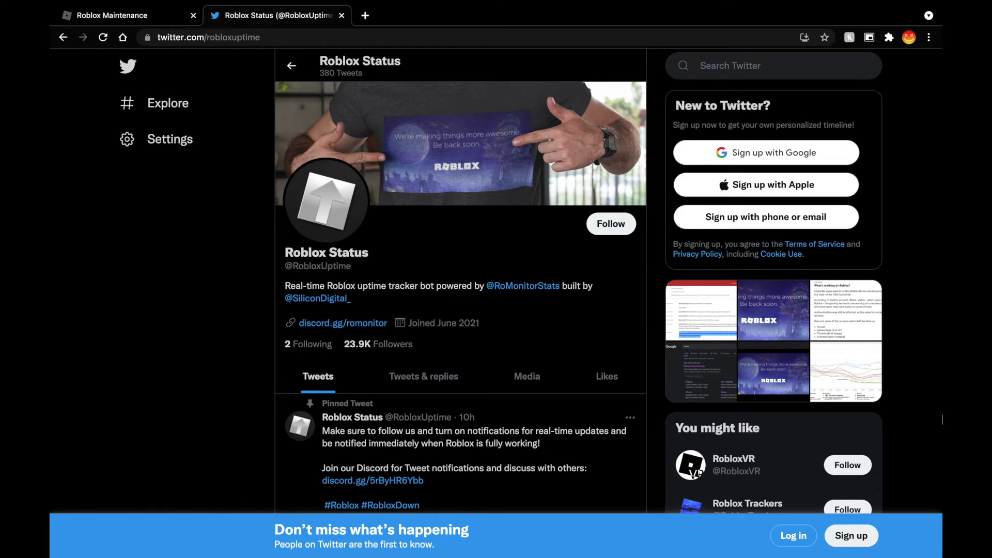
scroll(492, 395, "down", 3)
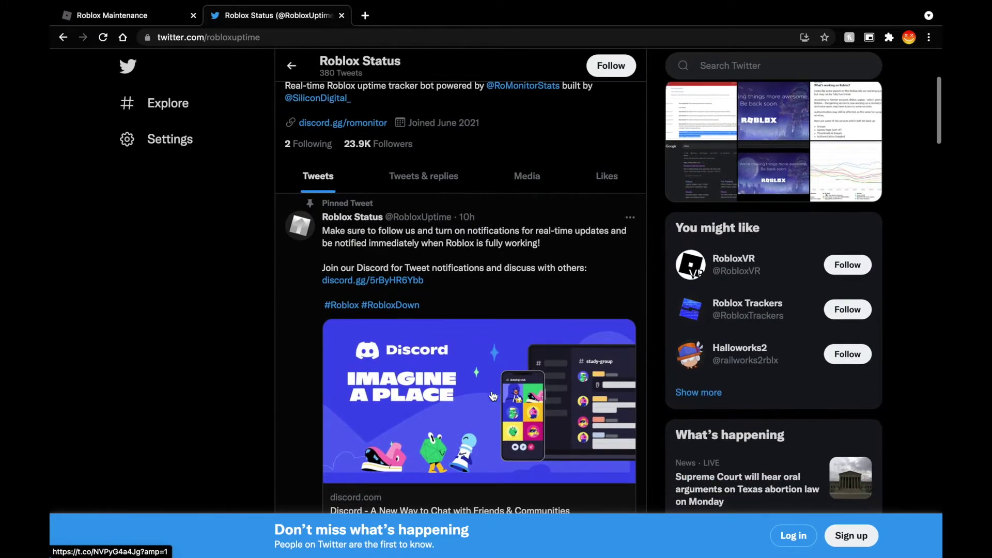
scroll(492, 394, "down", 3)
scroll(491, 395, "up", 2)
scroll(491, 394, "down", 1)
scroll(492, 394, "up", 5)
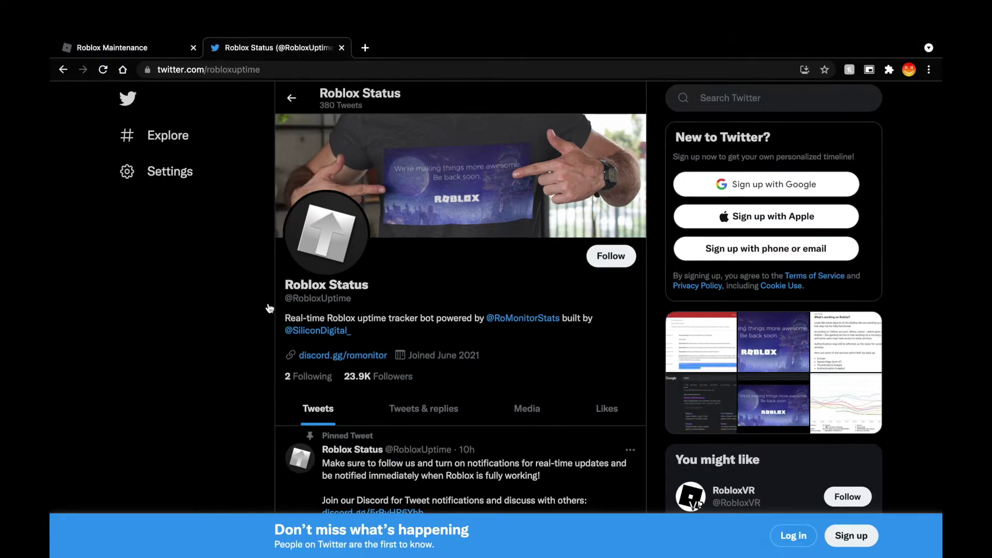
scroll(346, 450, "down", 5)
scroll(347, 450, "down", 2)
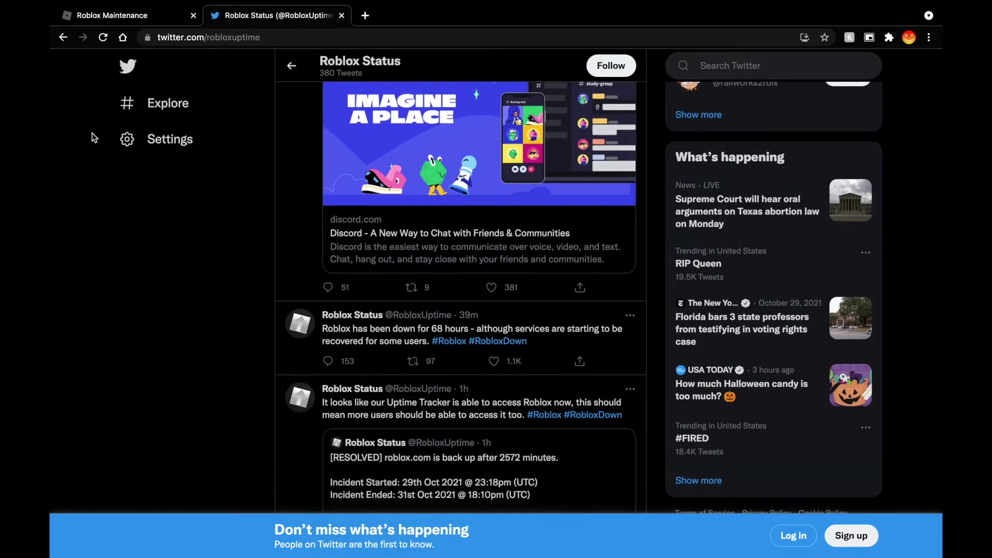
left_click(115, 15)
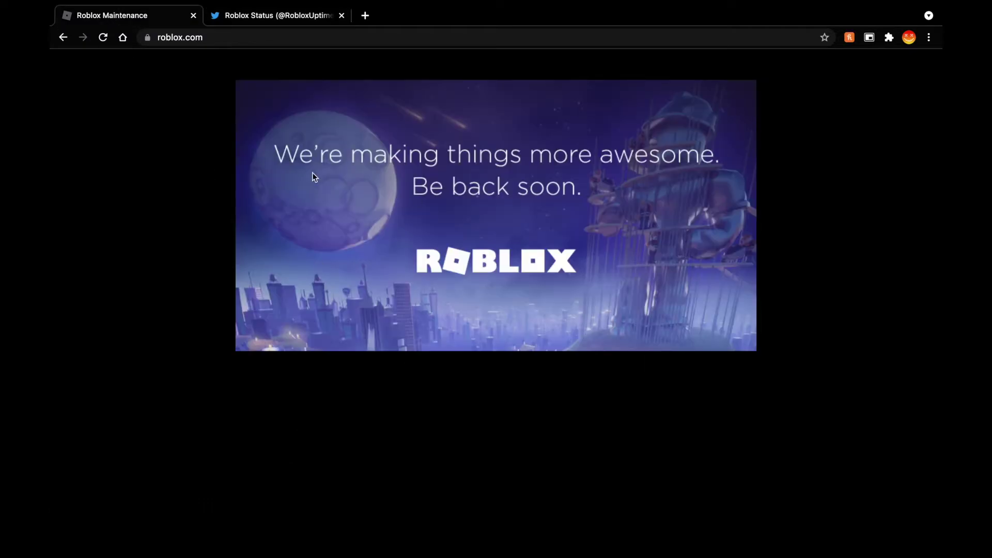
Move from the roblox.com maintenance notice to the Roblox Status tweets reporting 2572-minute recovery
left_click(294, 18)
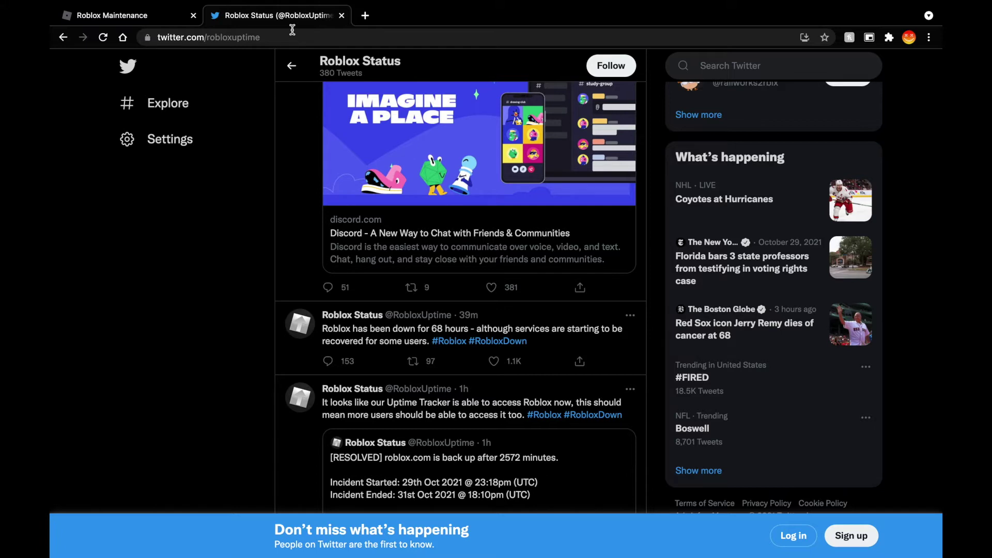
Search Google for 'london custard' in a new tab
left_click(365, 14)
type("l")
key("BackSpace")
key("BackSpace")
type("London custord")
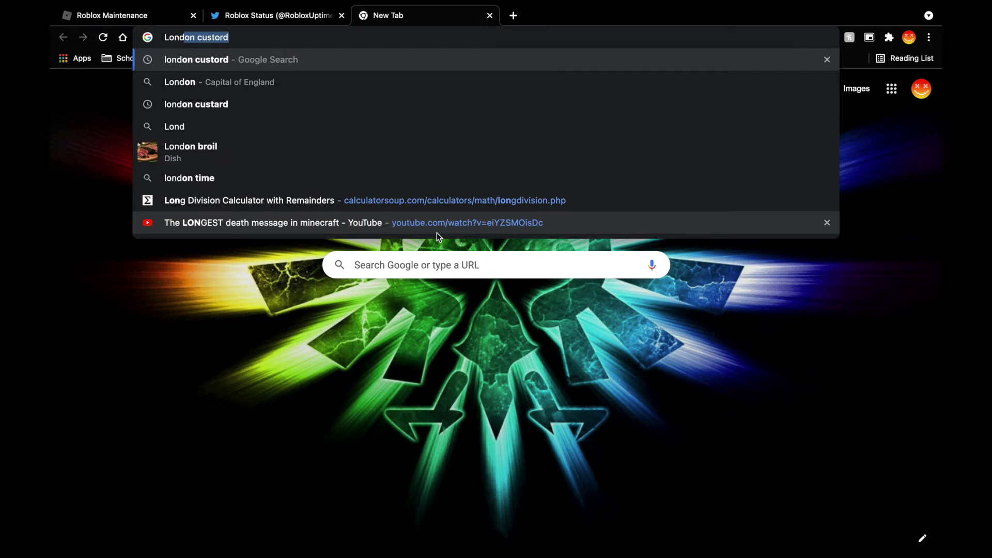
key("Return")
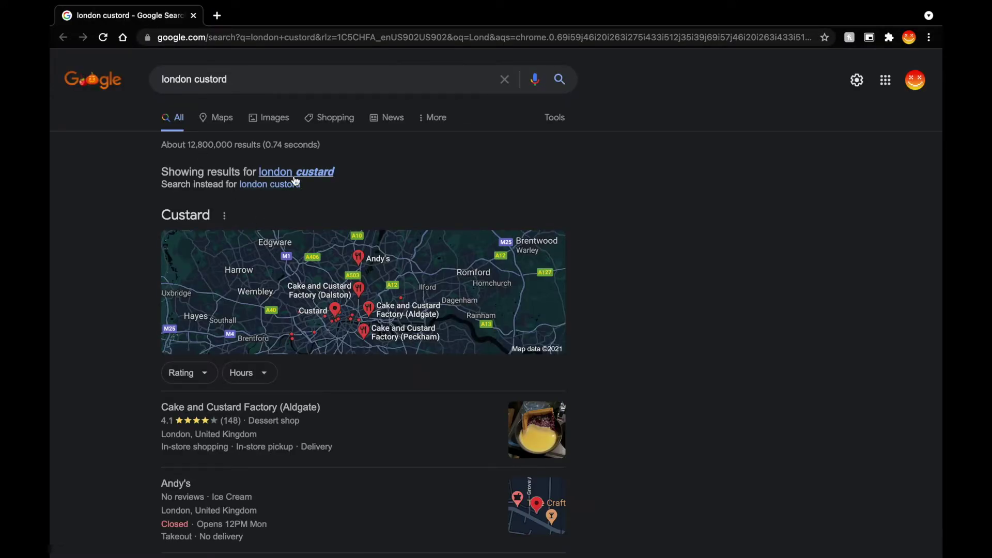
Refine the query to 'custard, london', browse the local shop results, then switch windows
left_click_drag(253, 79, 164, 81)
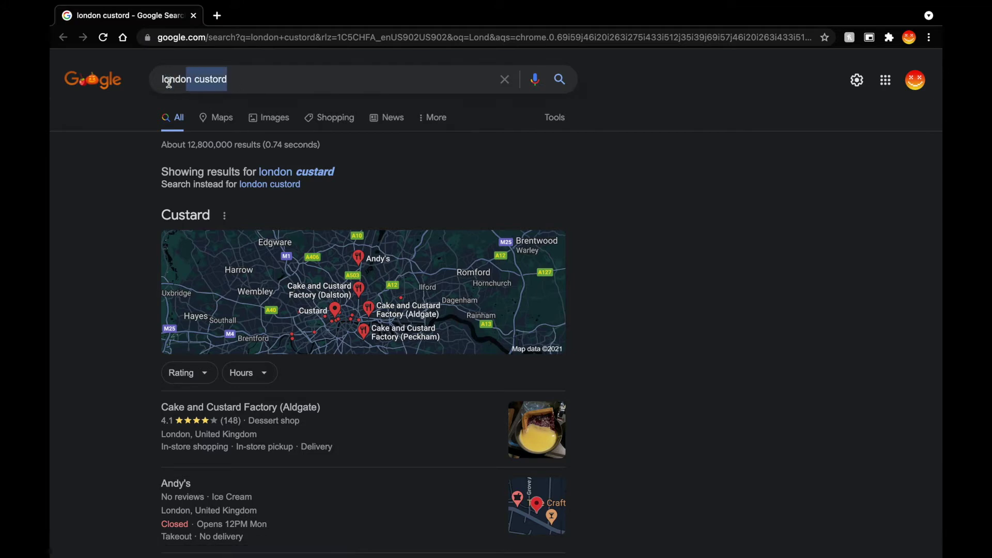
type("Cut")
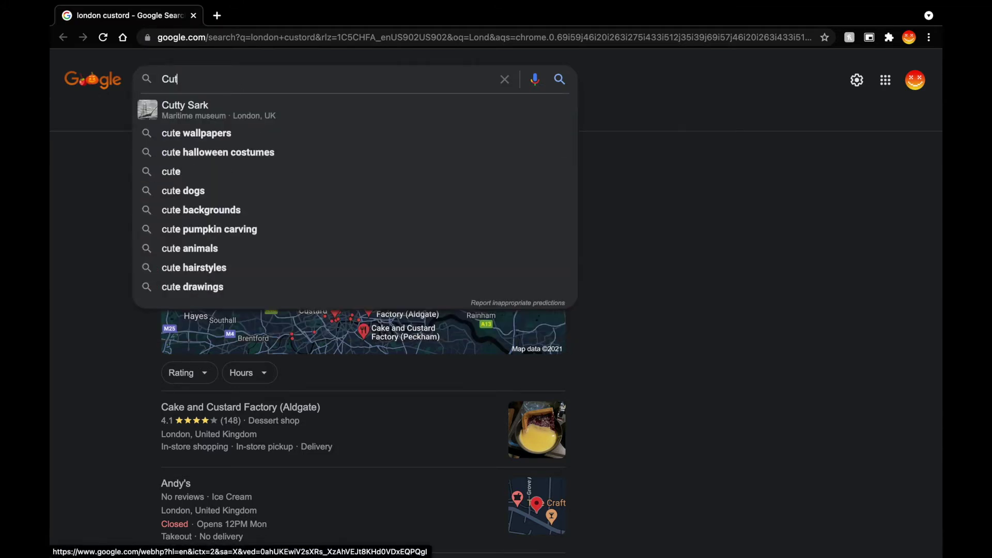
key("BackSpace")
type("sto")
key("BackSpace")
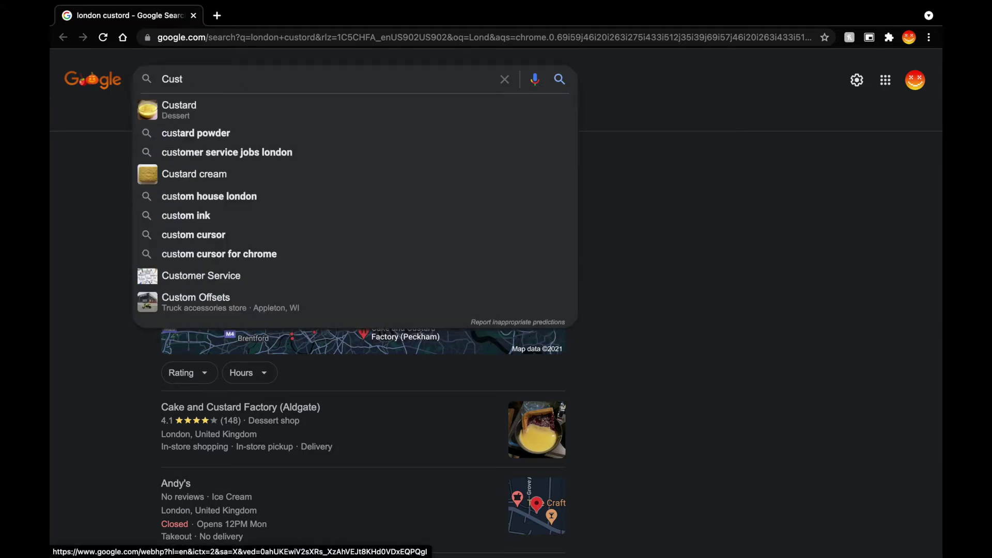
key("Down")
type(", ")
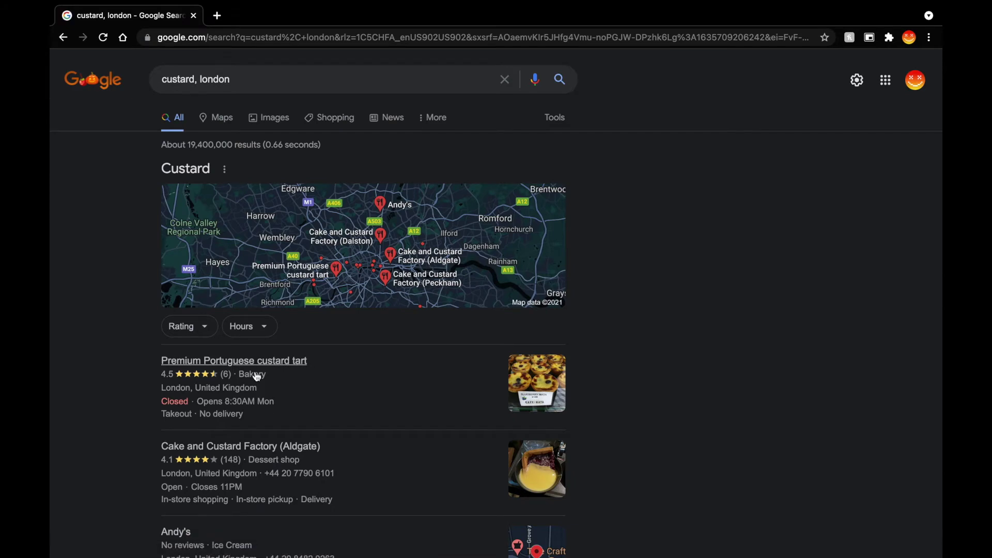
scroll(255, 375, "down", 3)
scroll(255, 375, "up", 3)
scroll(254, 375, "down", 5)
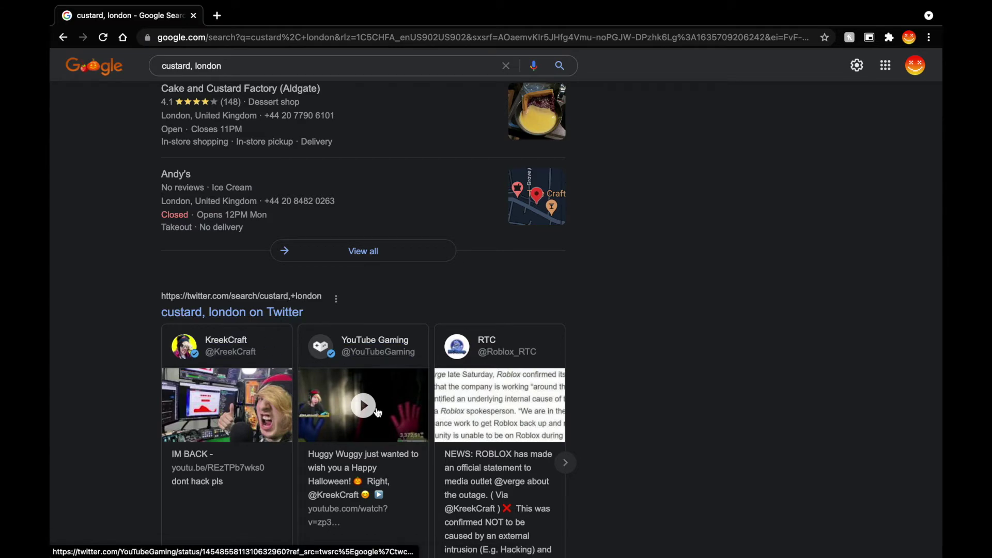
key("ctrl+Left")
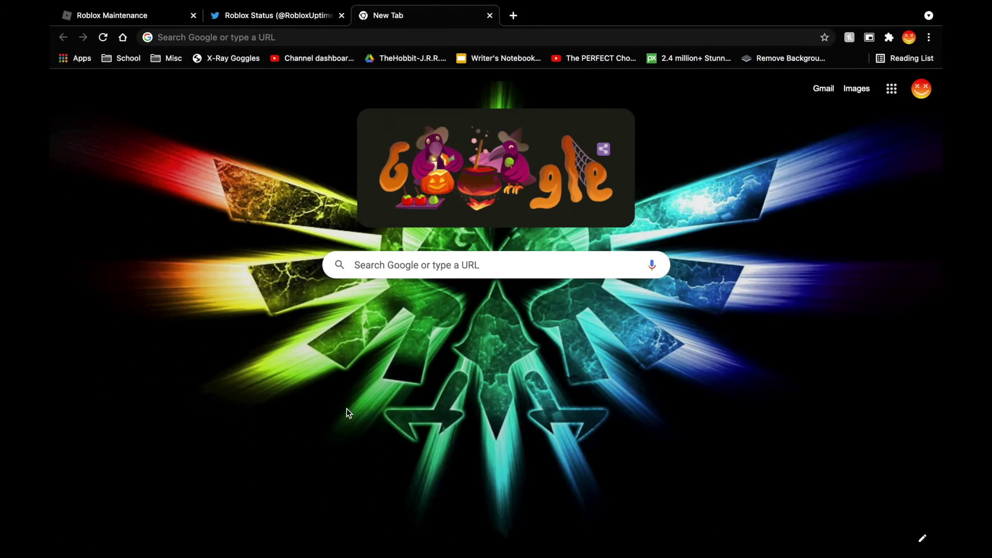
Recheck the Roblox Status Twitter feed, then return to the 'Be back soon' maintenance page
left_click(227, 16)
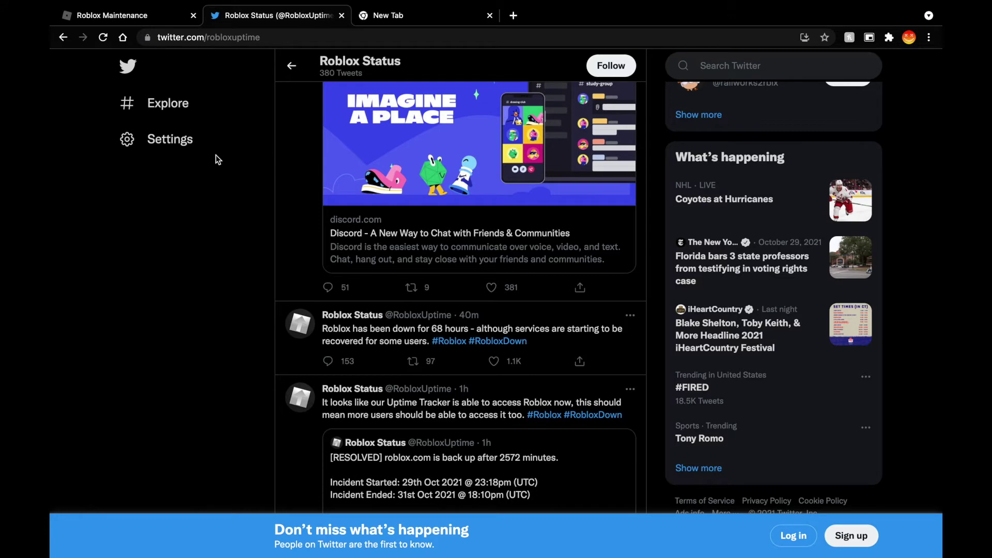
left_click(107, 20)
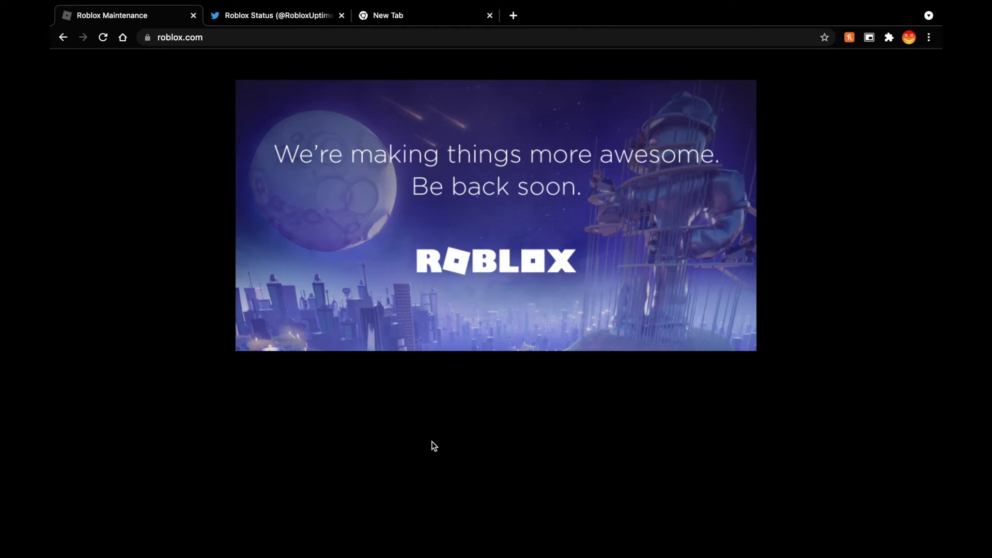
Refresh the roblox.com maintenance page to check whether Roblox has recovered
key("ctrl+r")
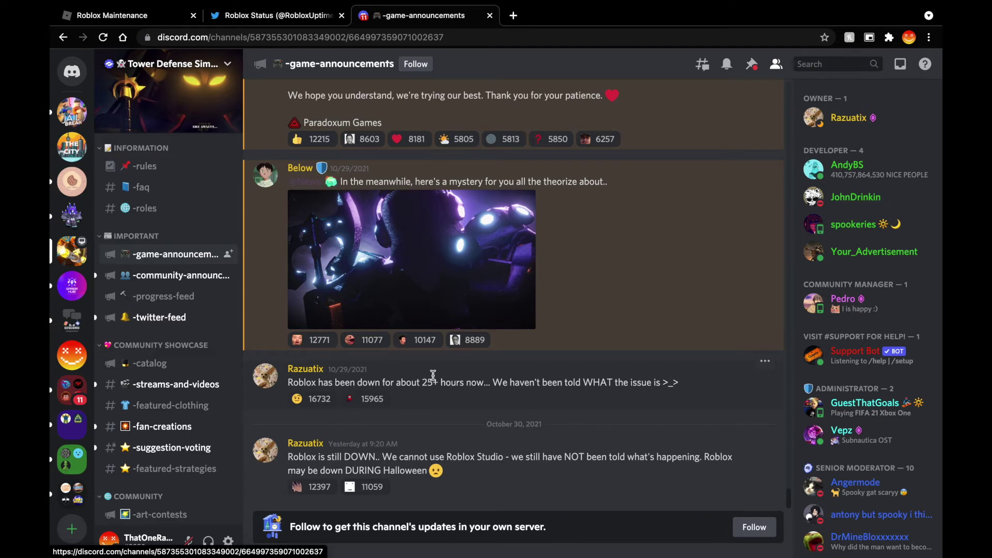
mouse_move(411, 259)
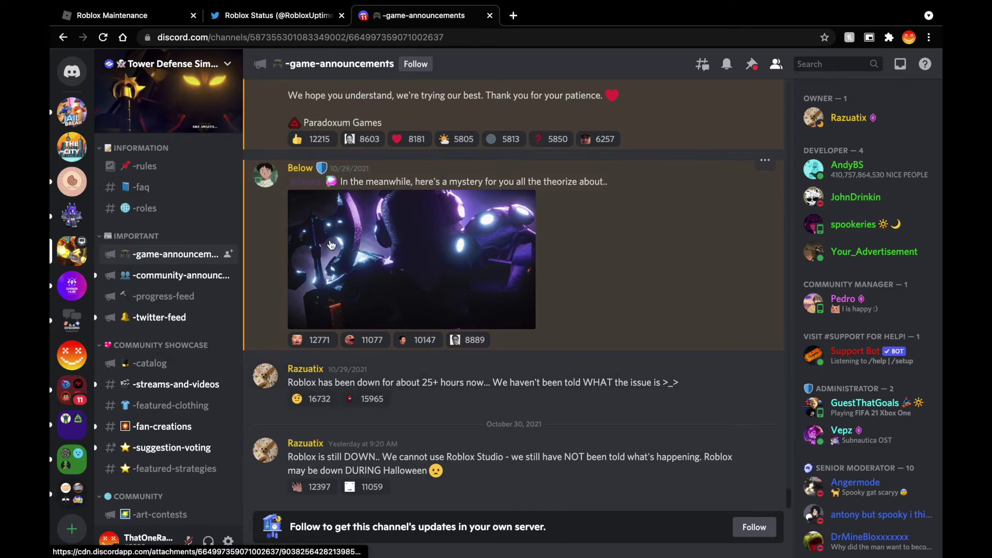
scroll(393, 295, "up", 1)
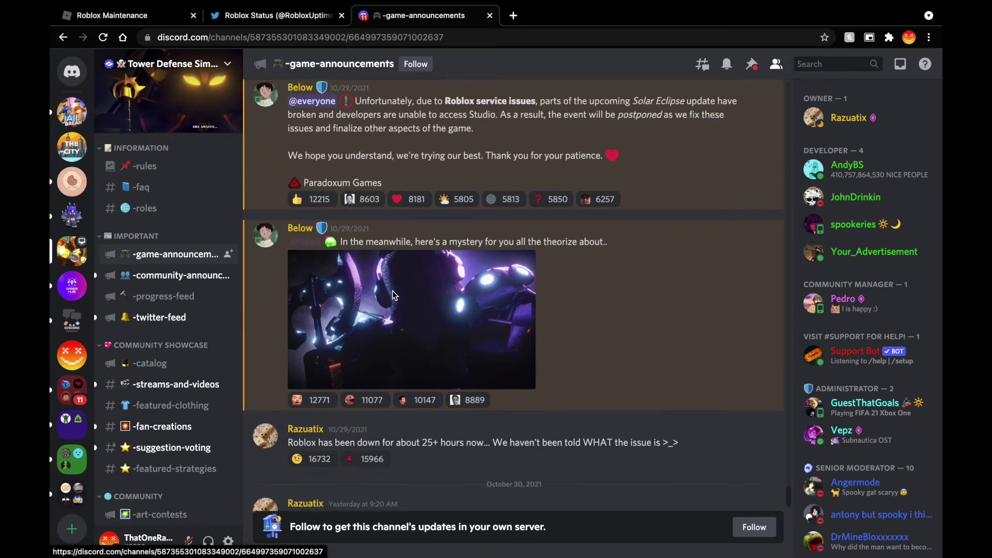
scroll(393, 295, "up", 1)
scroll(393, 295, "up", 1)
scroll(392, 295, "up", 1)
scroll(393, 296, "up", 2)
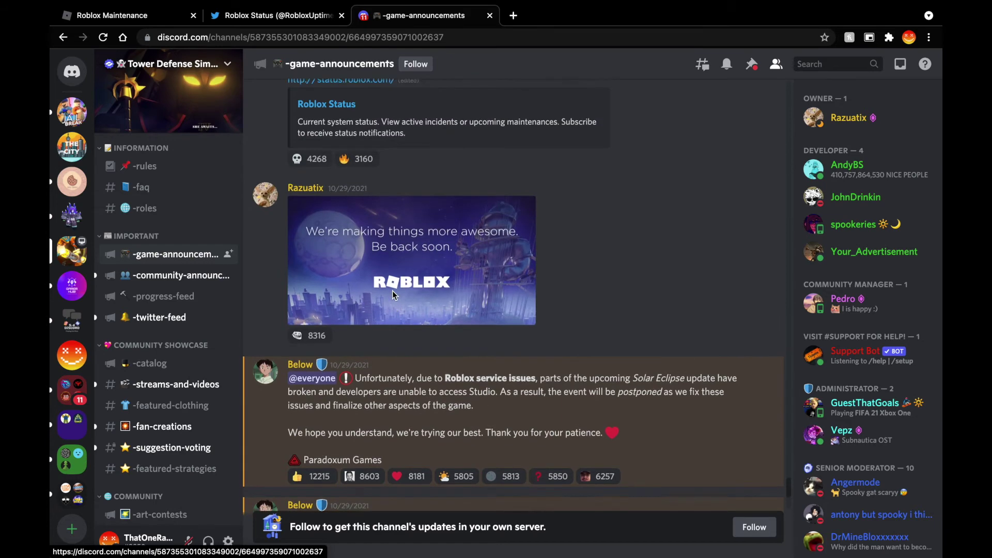
scroll(393, 295, "up", 2)
scroll(393, 295, "up", 2)
scroll(393, 296, "up", 1)
scroll(393, 295, "up", 1)
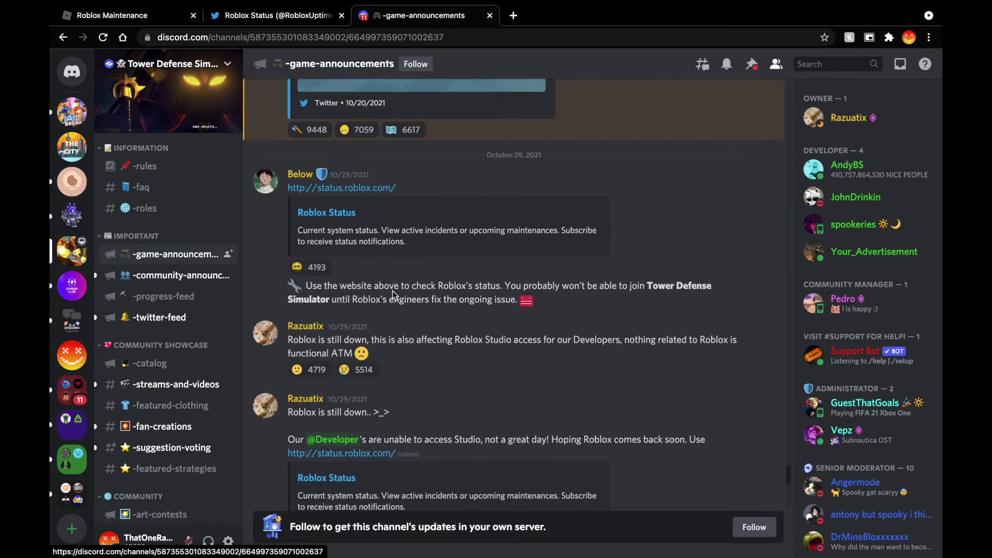
scroll(393, 295, "up", 2)
scroll(393, 296, "up", 3)
scroll(393, 295, "up", 1)
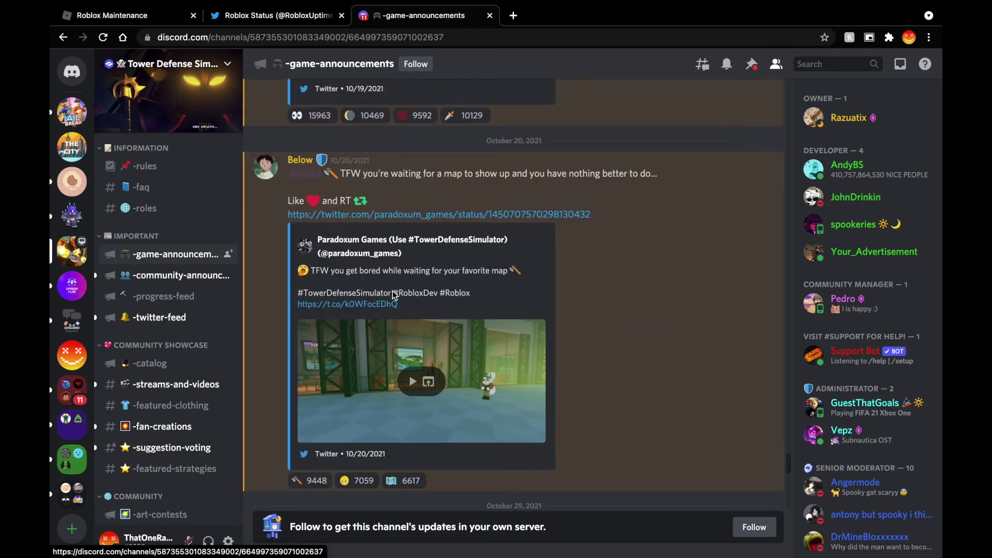
scroll(392, 295, "up", 2)
scroll(393, 295, "up", 1)
scroll(393, 295, "up", 3)
scroll(394, 296, "up", 2)
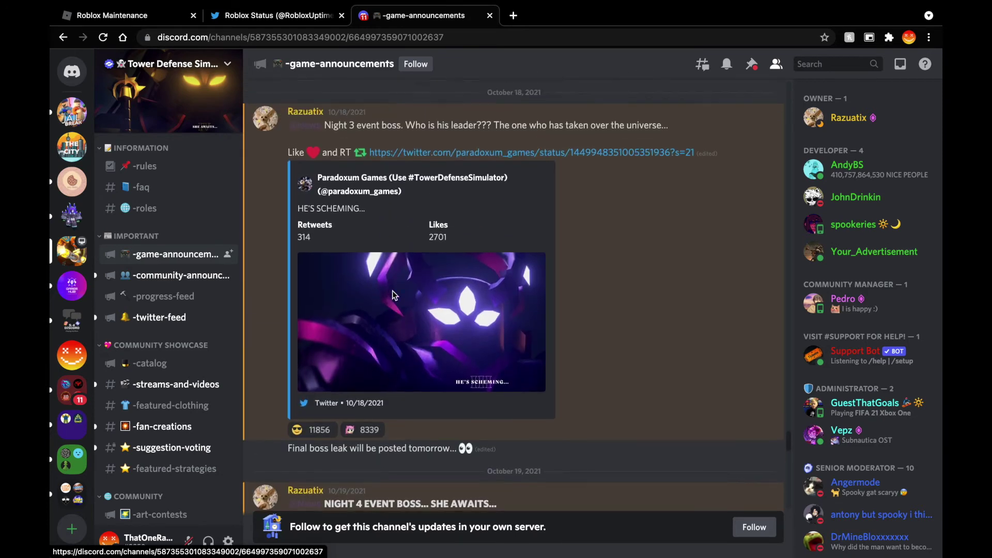
scroll(393, 295, "up", 1)
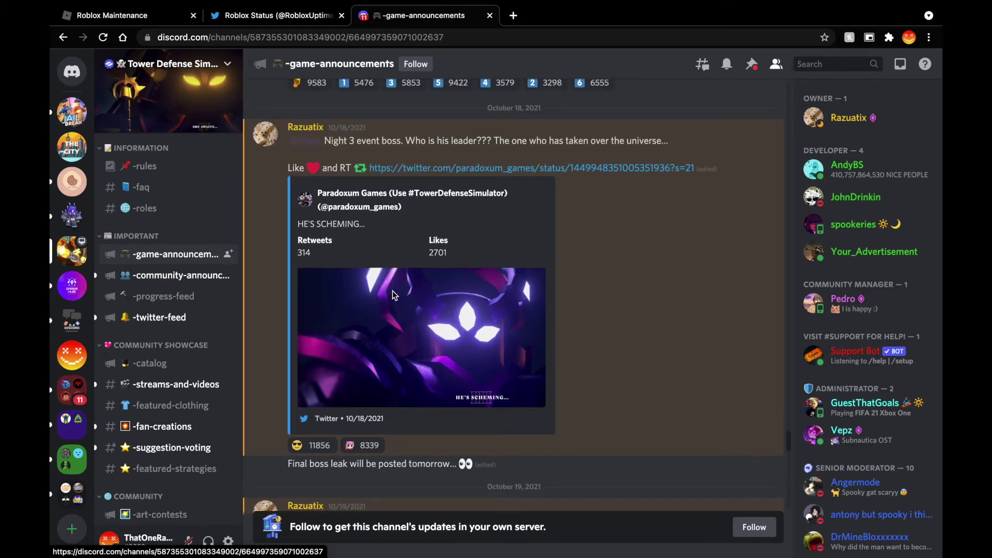